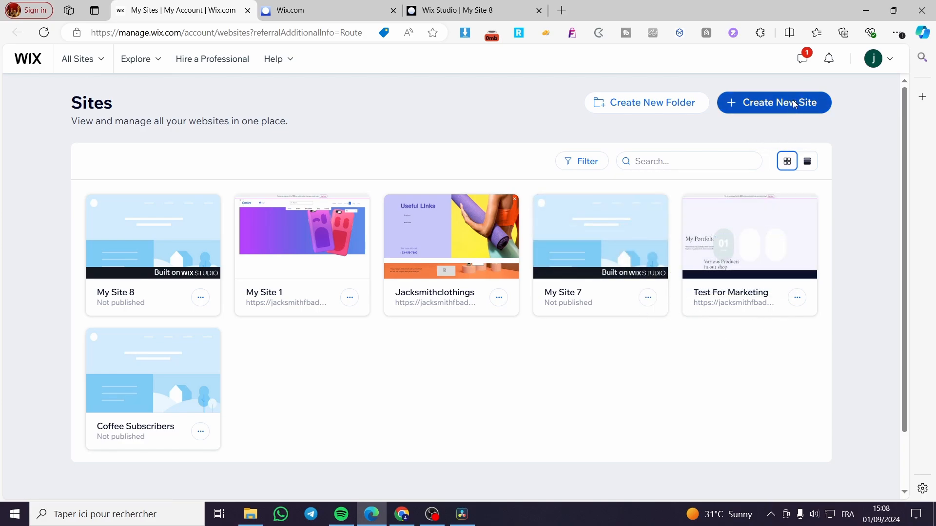
Open My Site 8 in the site editor and collapse the inspector beside the canvas.
{"action": "left_click", "coordinate": [758, 103]}
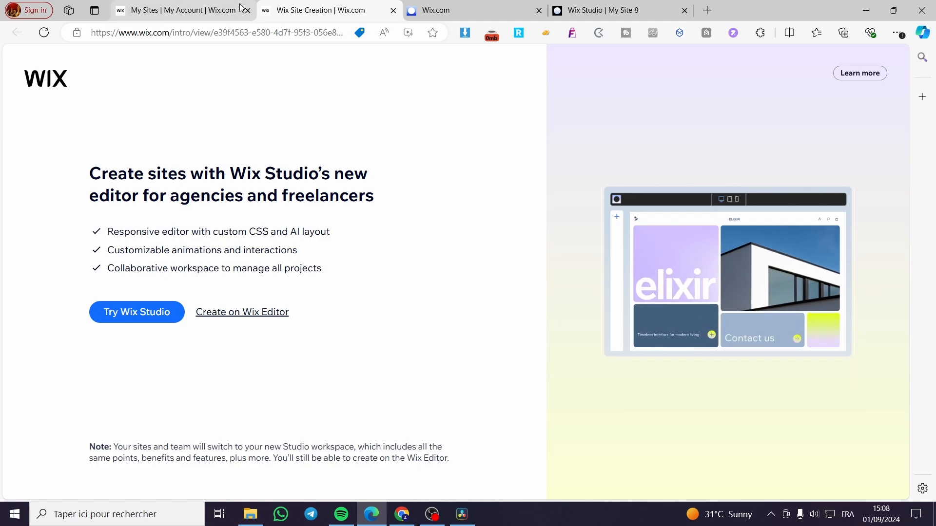
{"action": "left_click", "coordinate": [394, 10]}
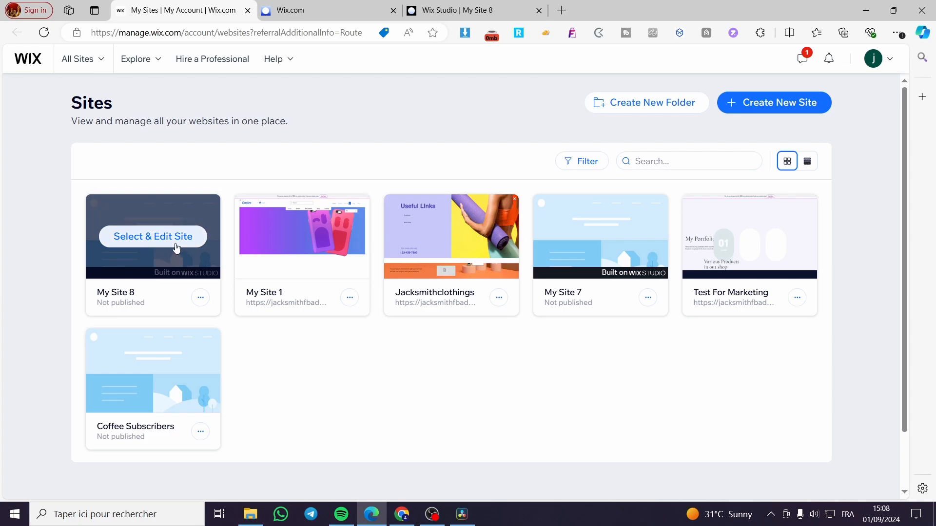
{"action": "left_click", "coordinate": [119, 244]}
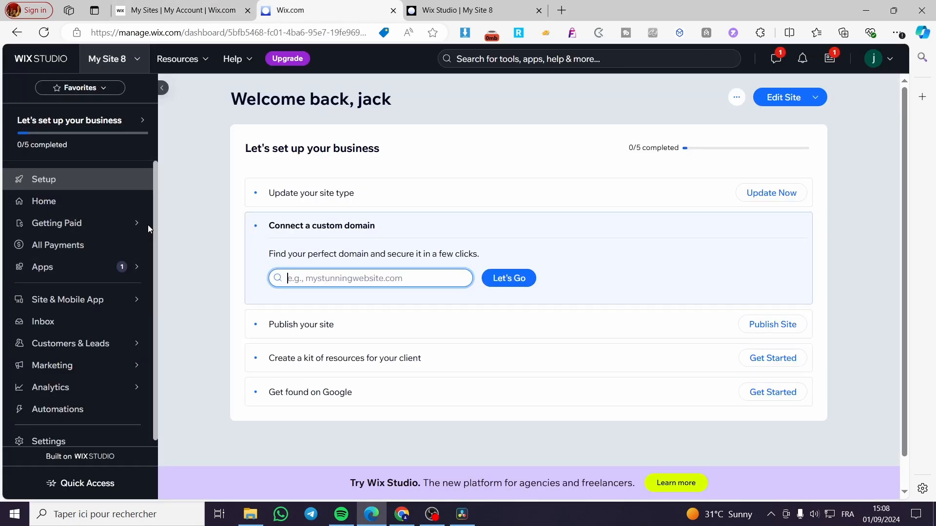
{"action": "scroll", "coordinate": [292, 307], "scroll_direction": "down", "scroll_amount": 2}
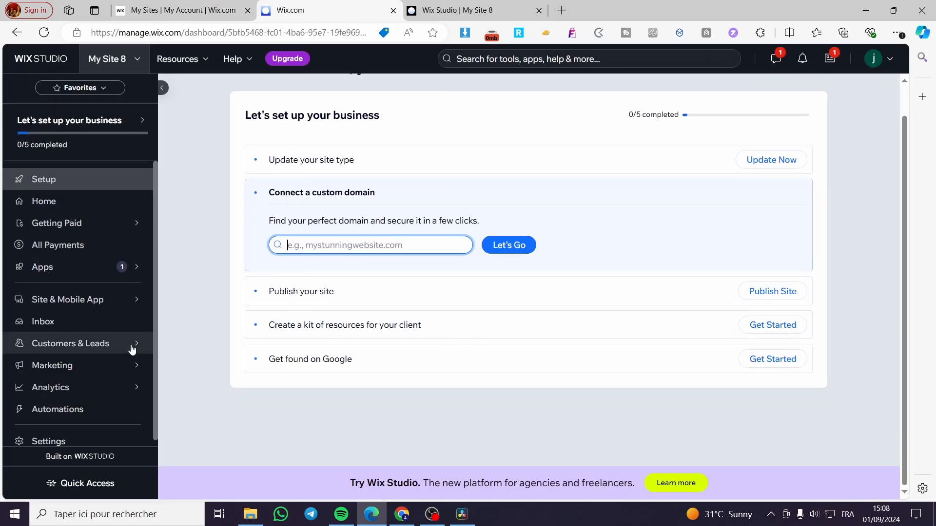
{"action": "scroll", "coordinate": [364, 320], "scroll_direction": "up", "scroll_amount": 2}
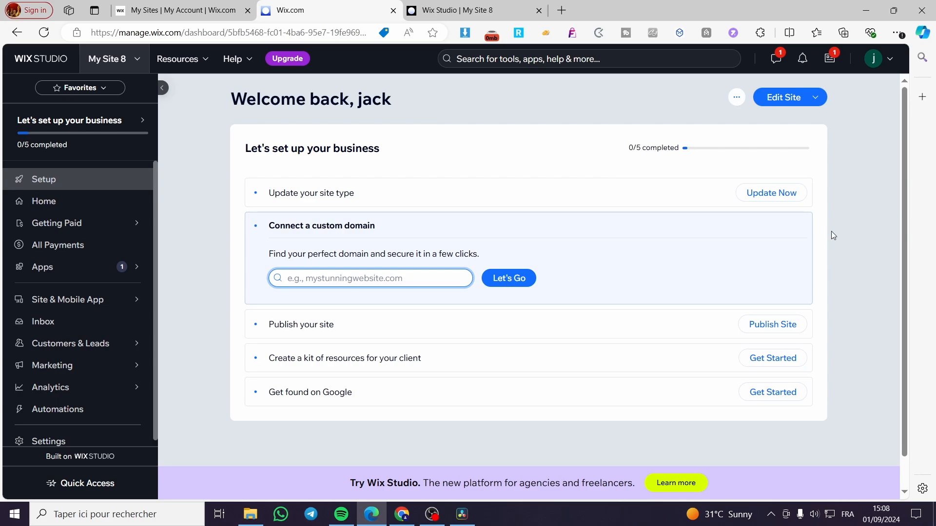
{"action": "left_click", "coordinate": [797, 106]}
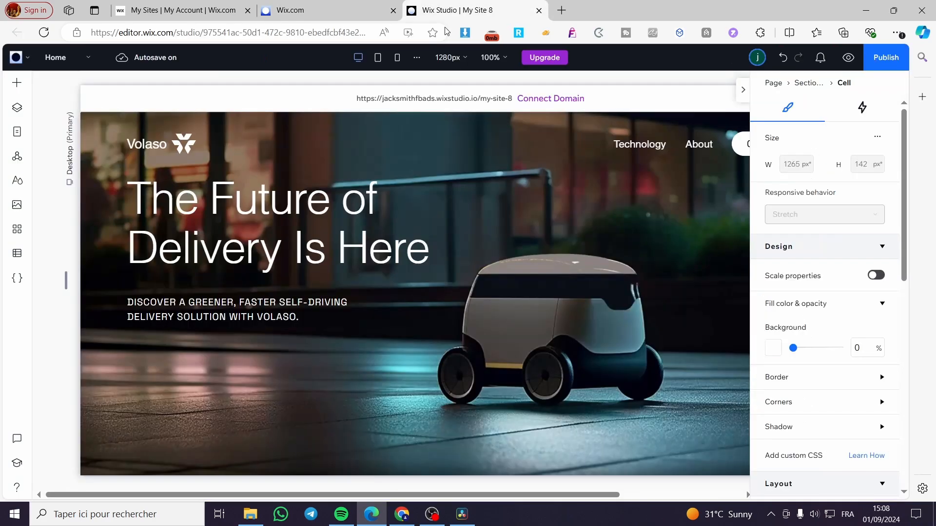
{"action": "left_click", "coordinate": [744, 92]}
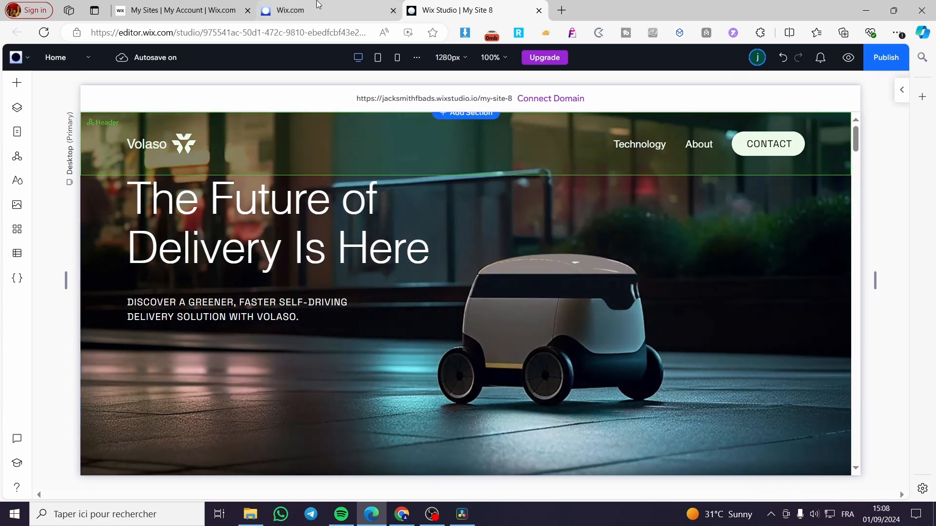
Examine the editor's main menu options, the home page's header and sections, and the list of site pages.
{"action": "left_click", "coordinate": [263, 10]}
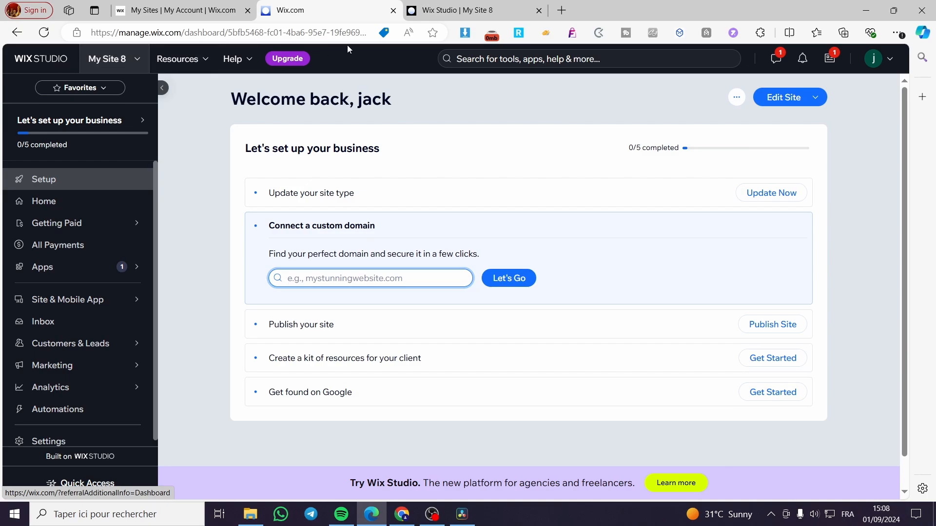
{"action": "left_click", "coordinate": [453, 4]}
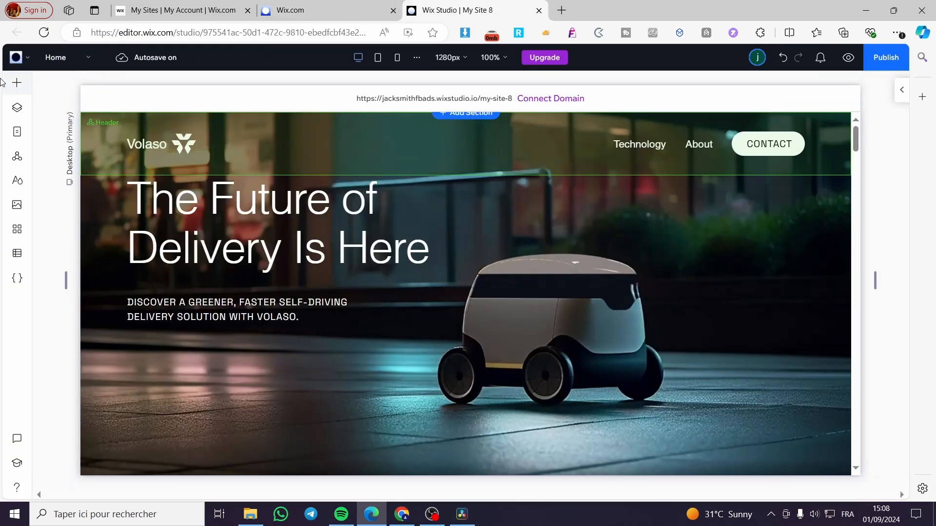
{"action": "left_click", "coordinate": [14, 58]}
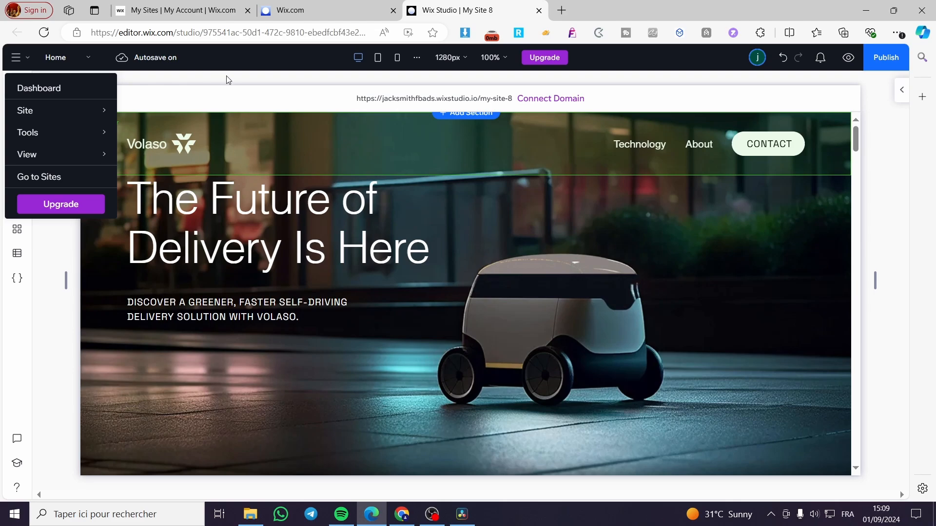
{"action": "left_click", "coordinate": [15, 57]}
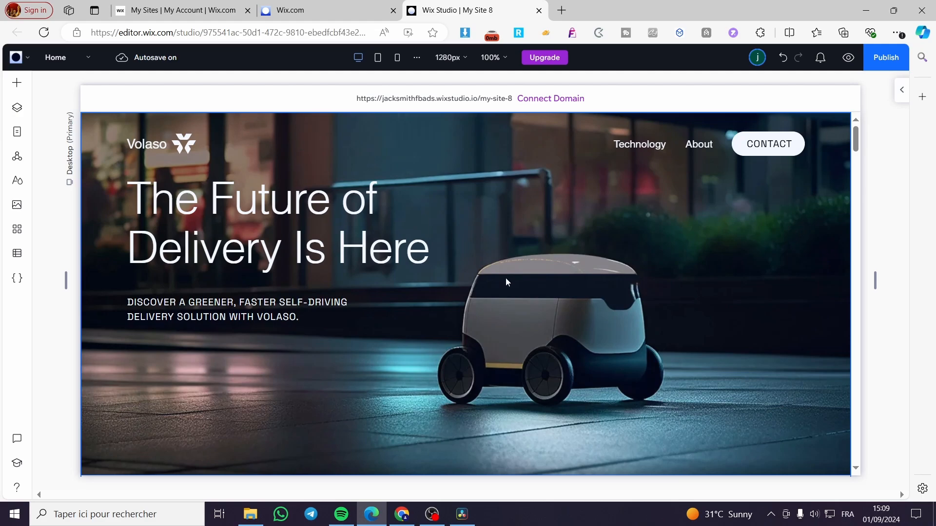
{"action": "left_click", "coordinate": [662, 141]}
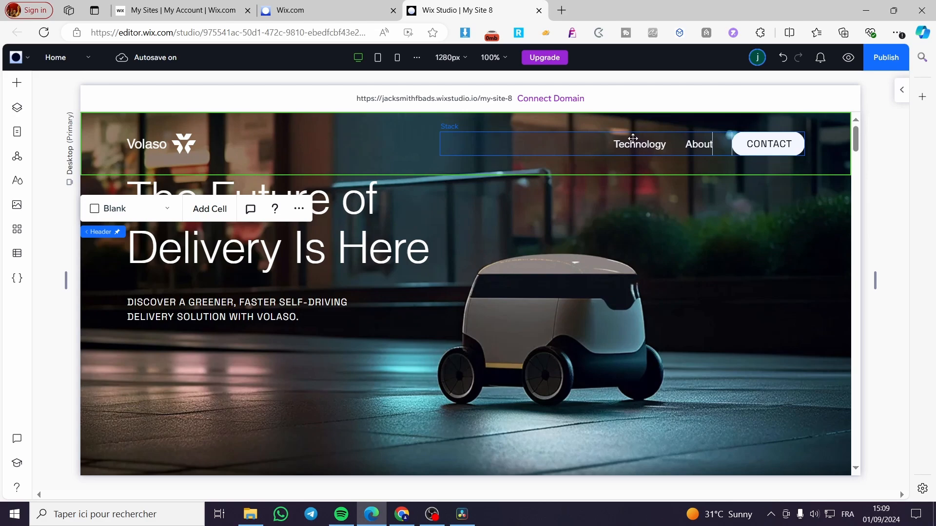
{"action": "scroll", "coordinate": [485, 181], "scroll_direction": "down", "scroll_amount": 4}
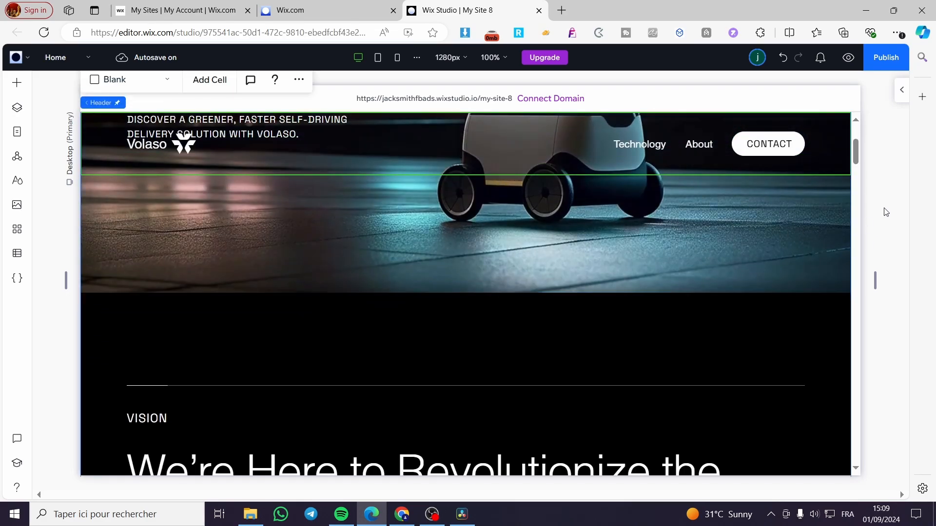
{"action": "scroll", "coordinate": [494, 230], "scroll_direction": "down", "scroll_amount": 6}
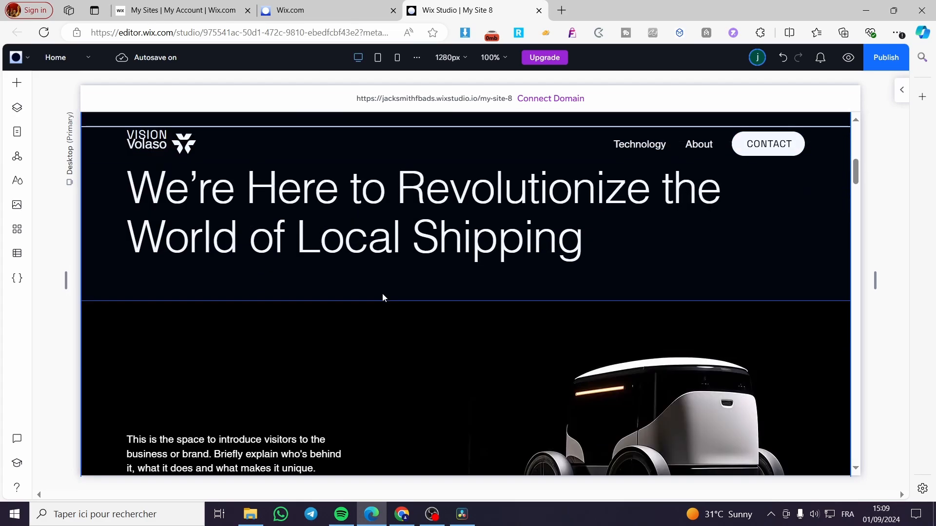
{"action": "scroll", "coordinate": [383, 298], "scroll_direction": "down", "scroll_amount": 5}
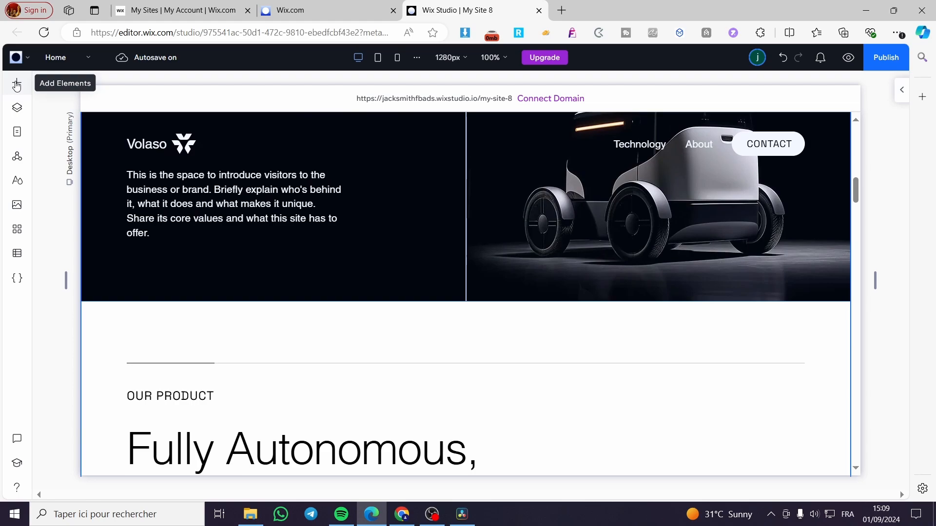
{"action": "left_click", "coordinate": [18, 132]}
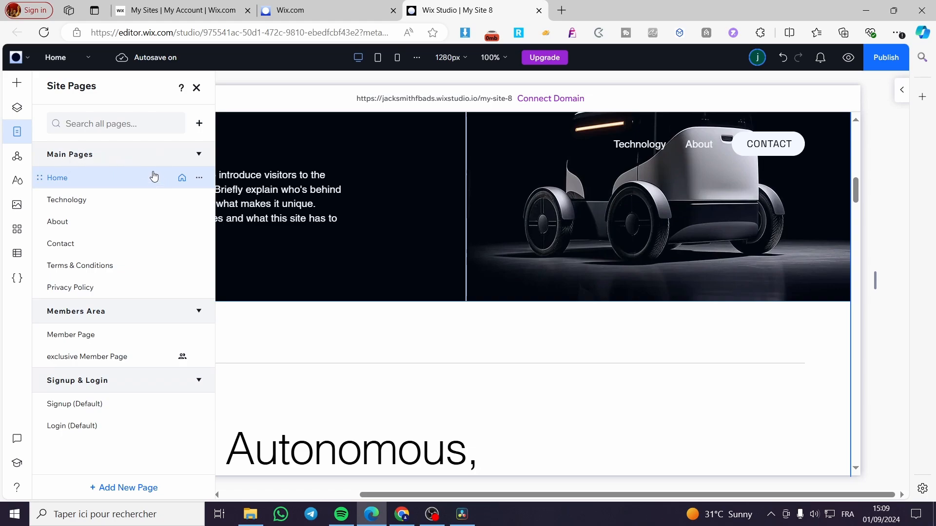
Add the shadowed horizontal menu design (Programs, Shows, Events, Learn) to the blank area above the "OUR PRODUCT" heading.
{"action": "left_click", "coordinate": [18, 84]}
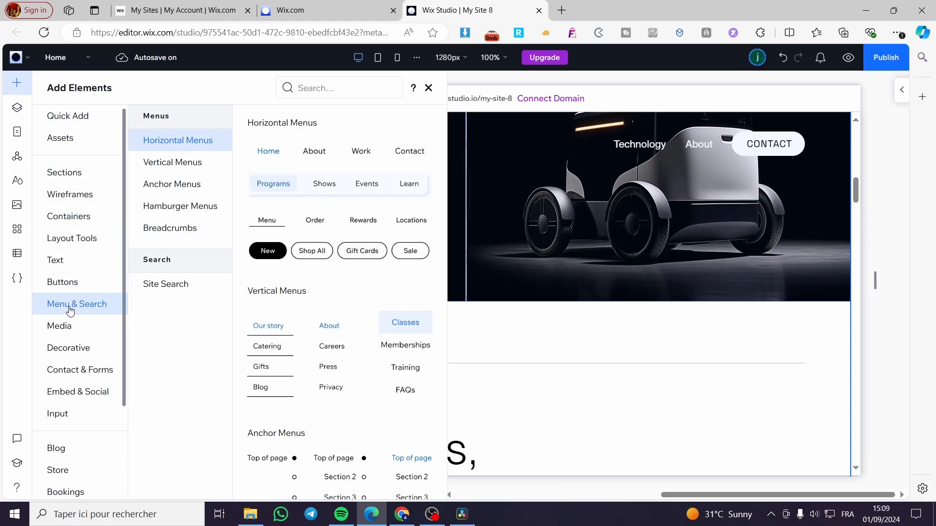
{"action": "left_click", "coordinate": [78, 126]}
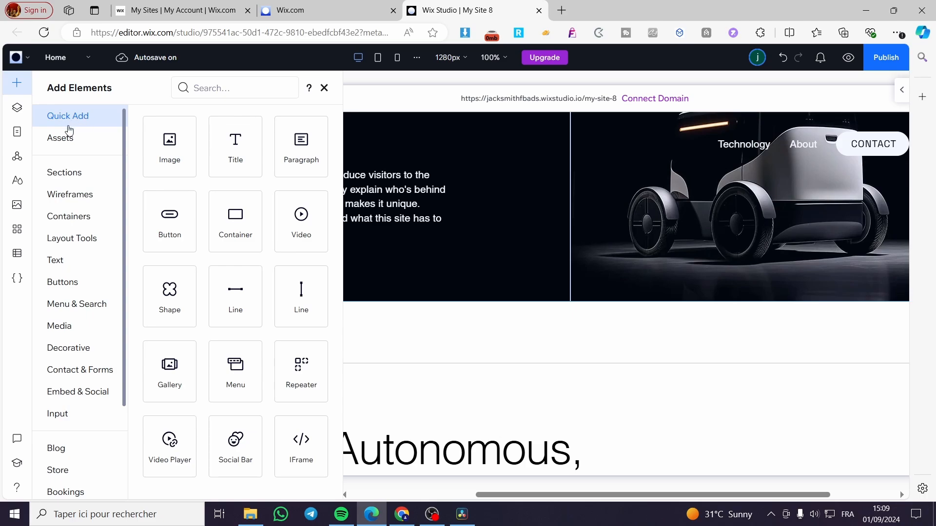
{"action": "left_click", "coordinate": [80, 308]}
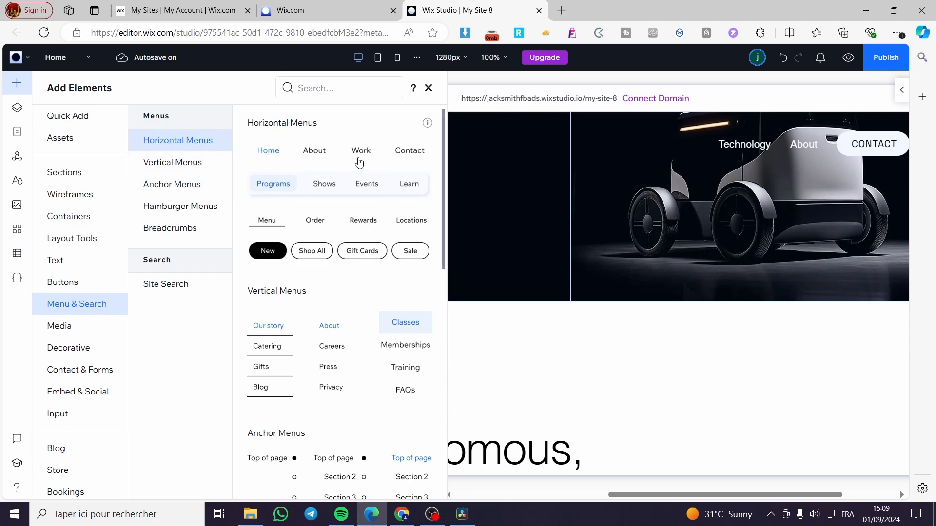
{"action": "left_click_drag", "start_coordinate": [322, 183], "coordinate": [503, 360]}
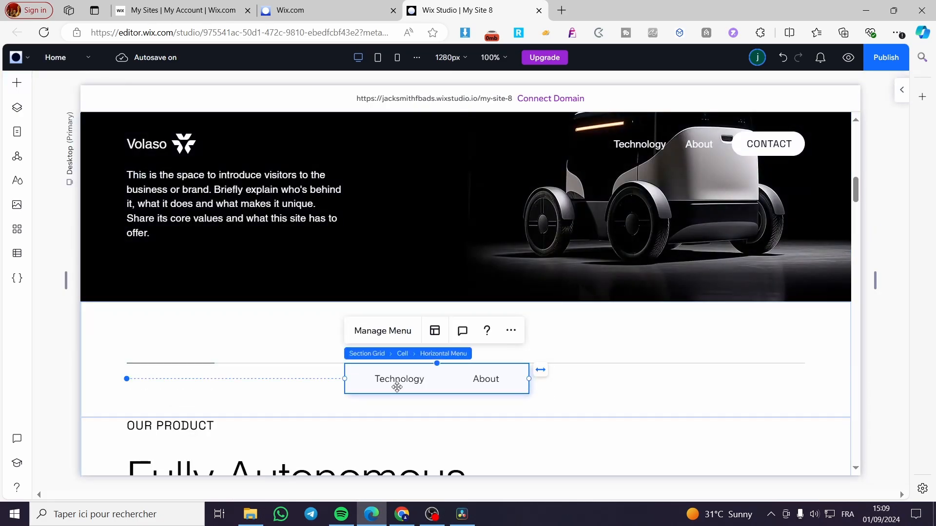
Add the Contact main page as an item of the new horizontal menu above "OUR PRODUCT".
{"action": "scroll", "coordinate": [449, 377], "scroll_direction": "up", "scroll_amount": 15}
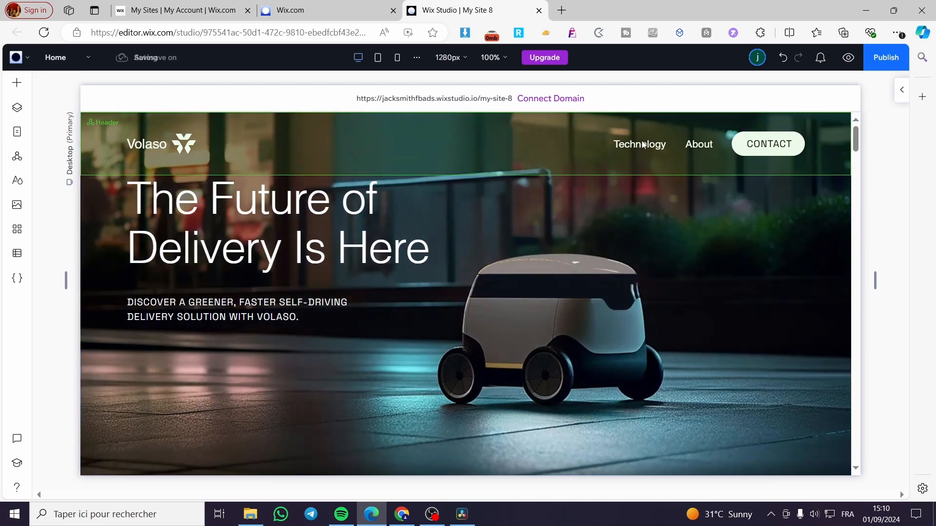
{"action": "scroll", "coordinate": [712, 145], "scroll_direction": "down", "scroll_amount": 15}
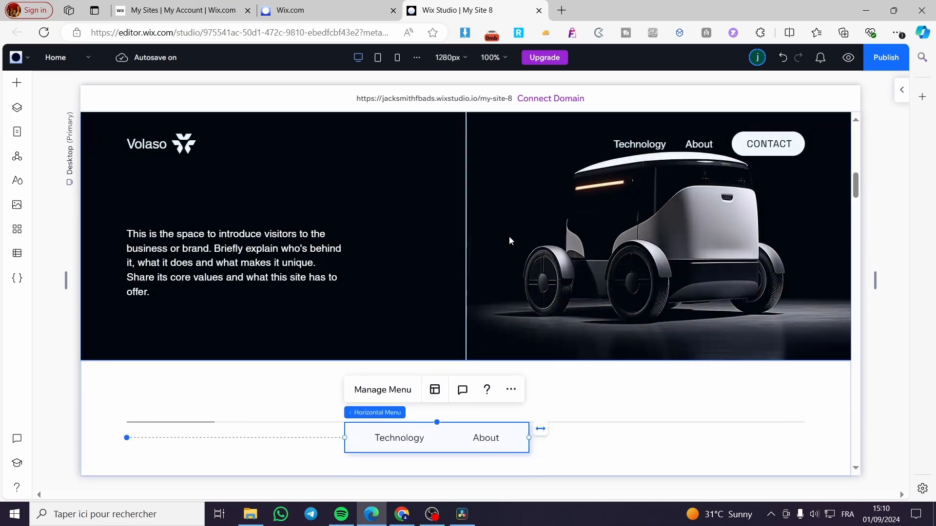
{"action": "scroll", "coordinate": [562, 258], "scroll_direction": "down", "scroll_amount": 2}
{"action": "left_click", "coordinate": [583, 272]}
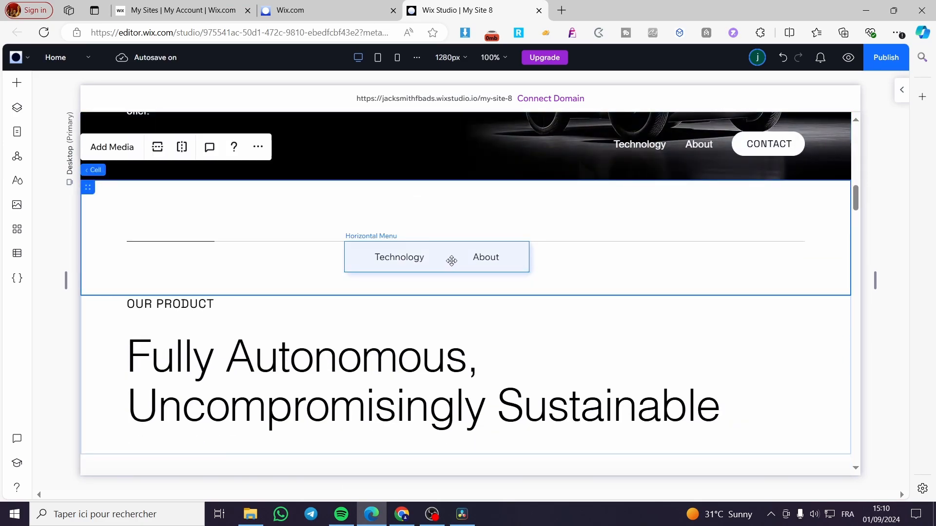
{"action": "left_click", "coordinate": [508, 261]}
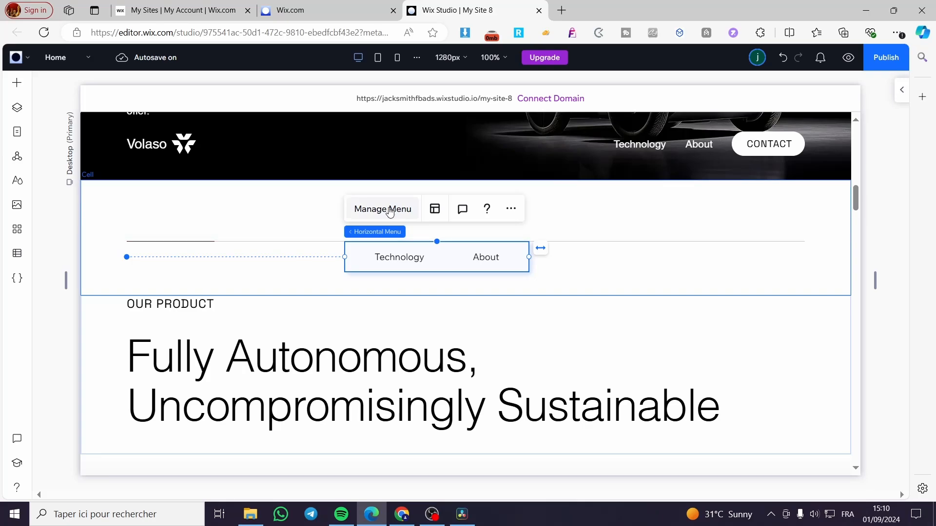
{"action": "left_click", "coordinate": [390, 210]}
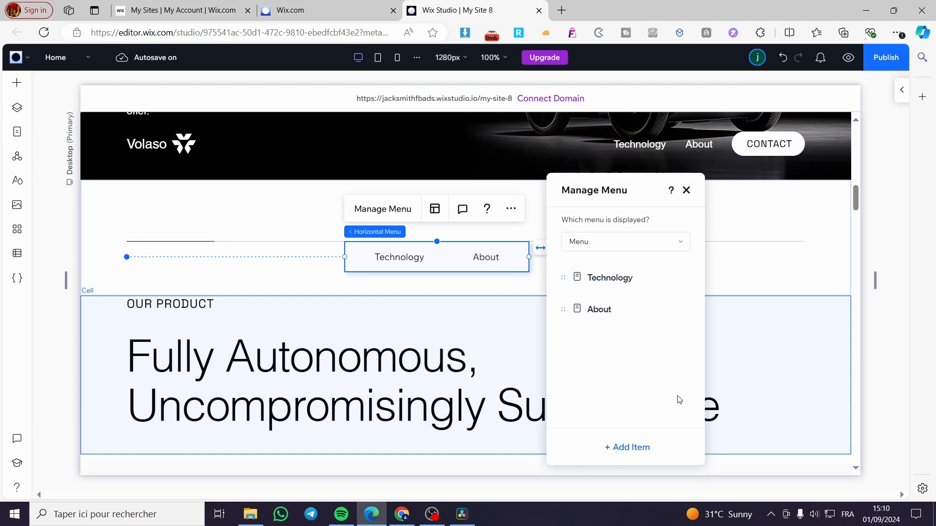
{"action": "left_click", "coordinate": [623, 451]}
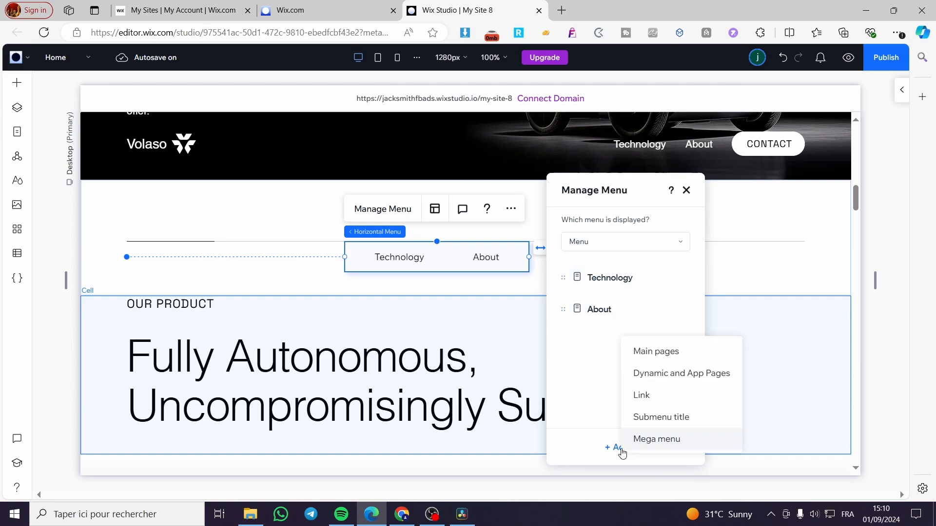
{"action": "left_click", "coordinate": [682, 356]}
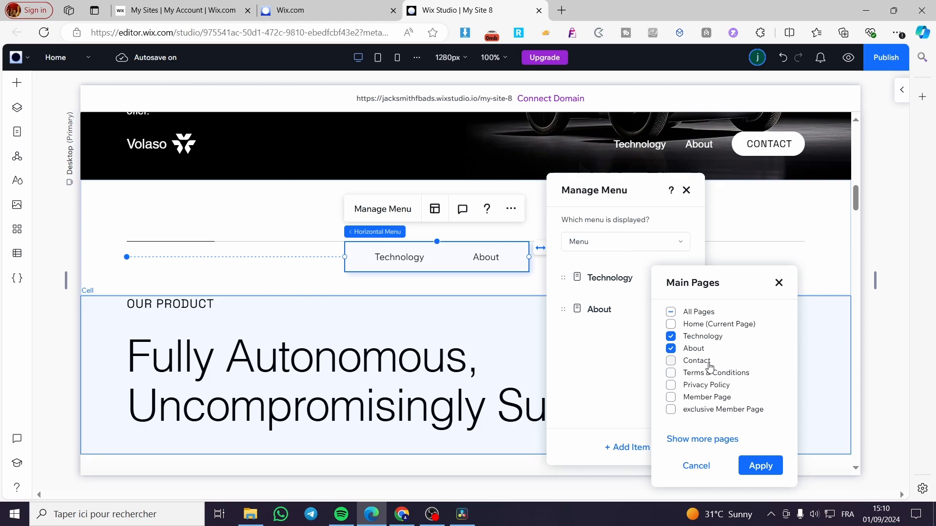
{"action": "left_click", "coordinate": [703, 365]}
{"action": "left_click", "coordinate": [758, 466]}
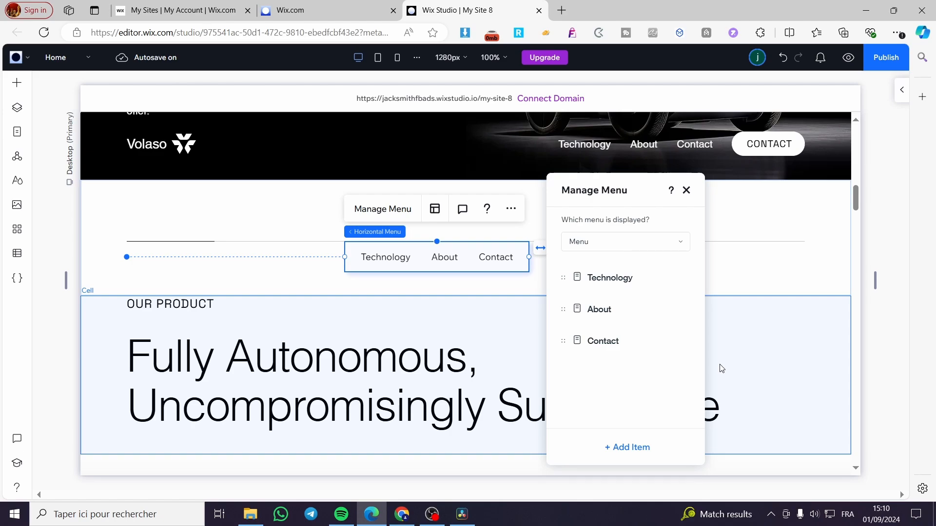
Add a submenu title item to the menu and name it "About us".
{"action": "left_click", "coordinate": [620, 451]}
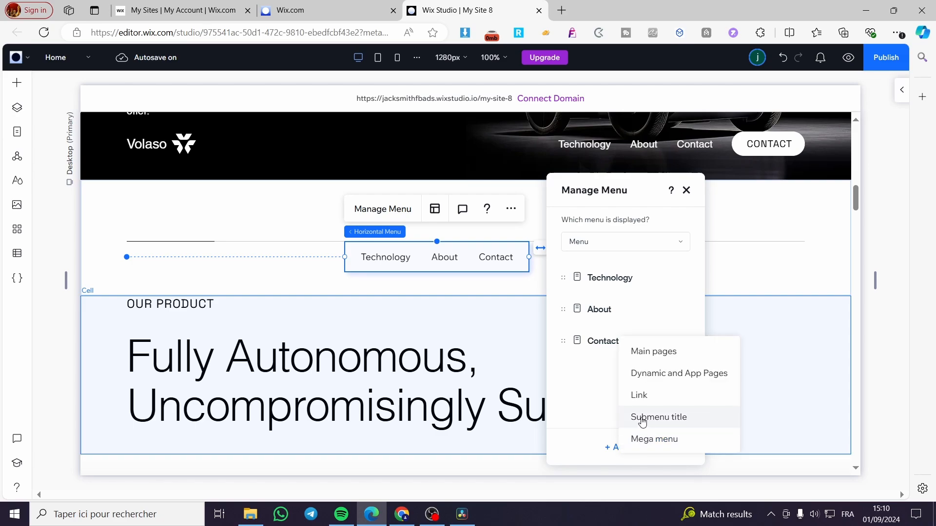
{"action": "left_click", "coordinate": [643, 418]}
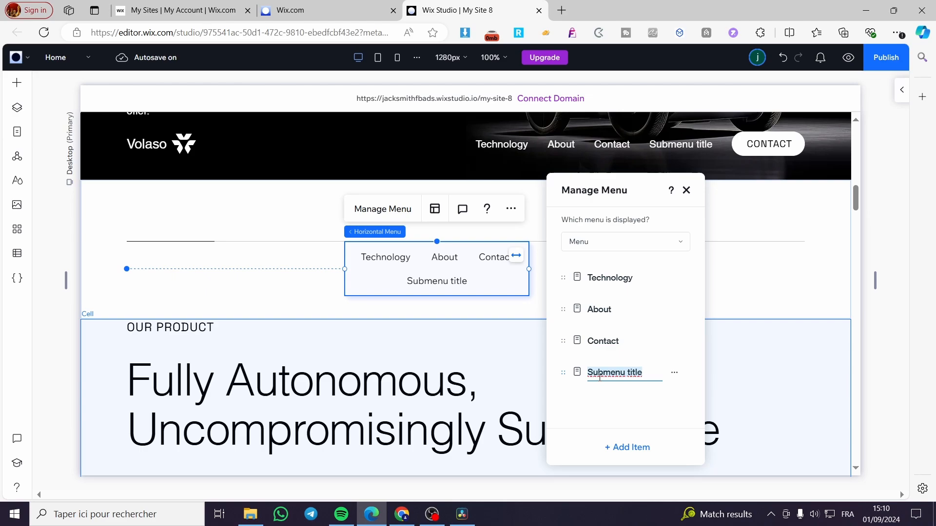
{"action": "type", "text": "About us"}
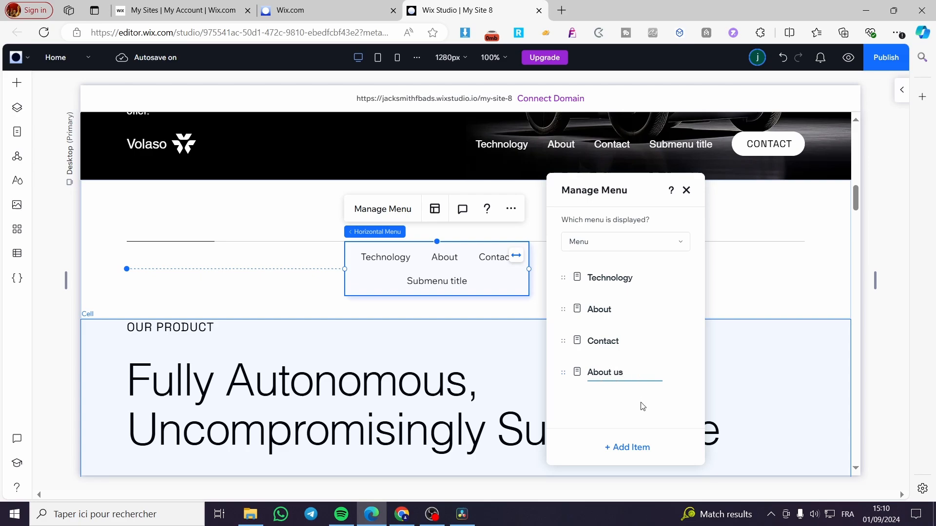
{"action": "key", "text": "Return"}
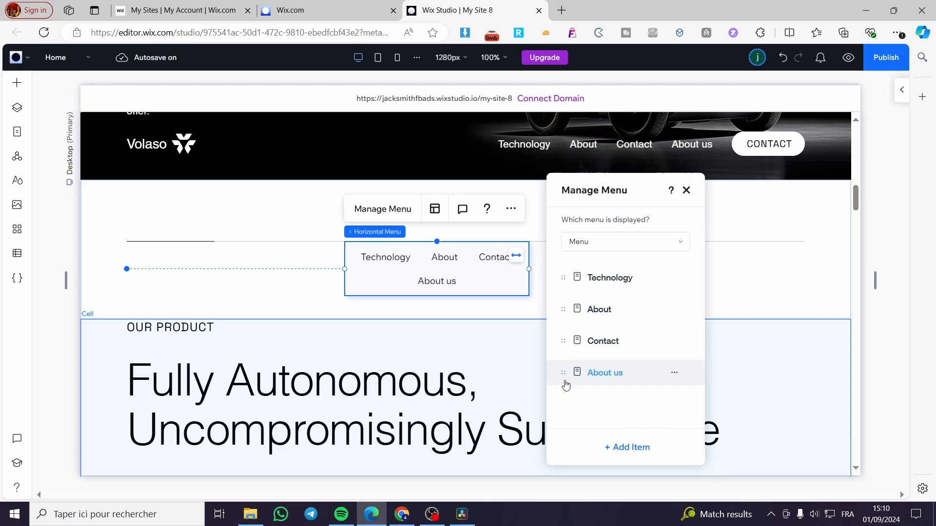
Reorder the "About us" item to sit directly above Contact and nest it under "About" as a subitem.
{"action": "left_click_drag", "start_coordinate": [564, 374], "coordinate": [650, 357]}
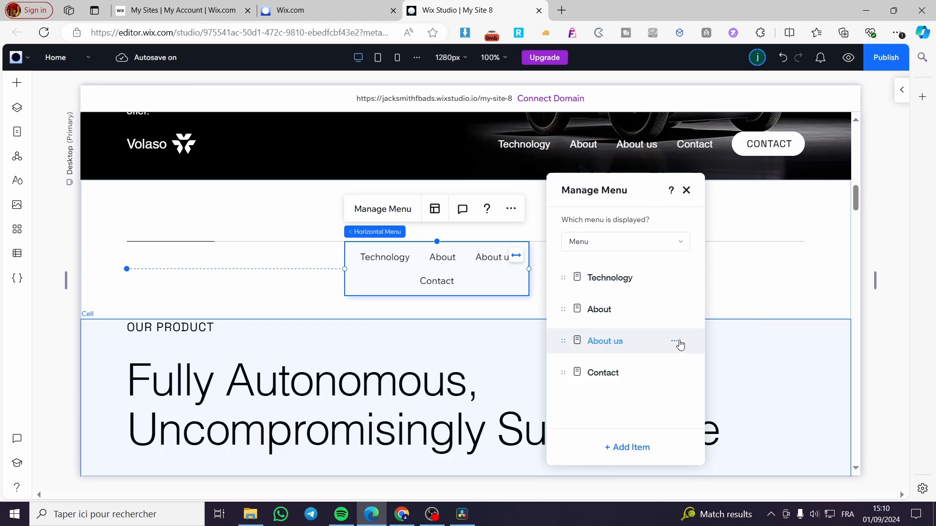
{"action": "left_click", "coordinate": [677, 342]}
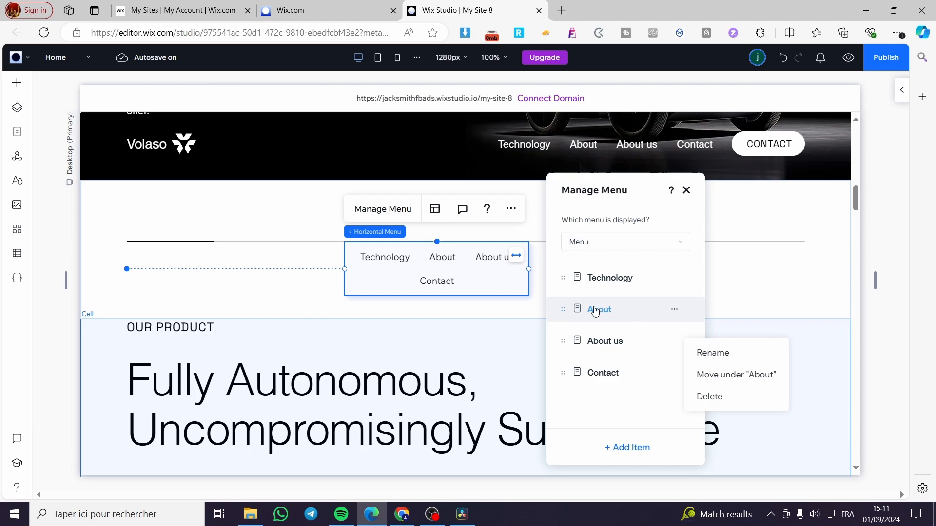
{"action": "left_click", "coordinate": [741, 376]}
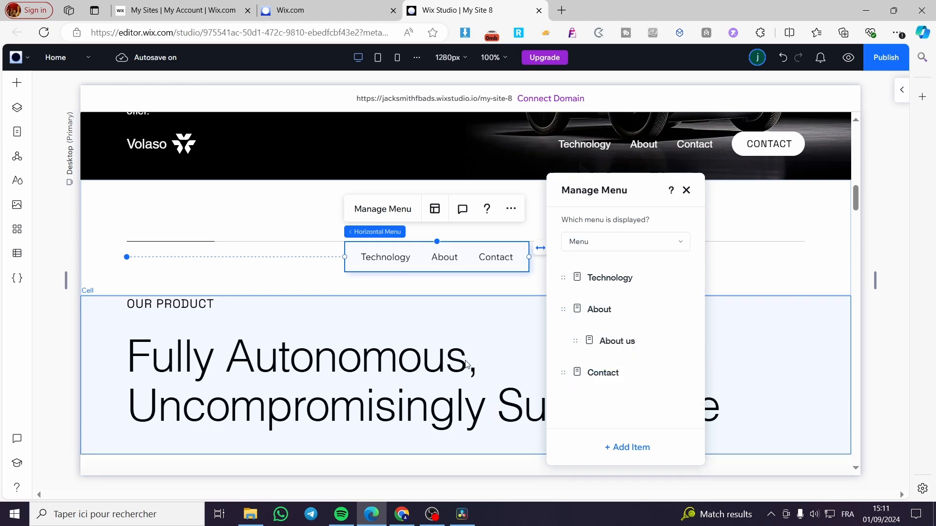
Close the menu item manager and return to the horizontal menu above the "OUR PRODUCT" heading.
{"action": "left_click", "coordinate": [686, 190]}
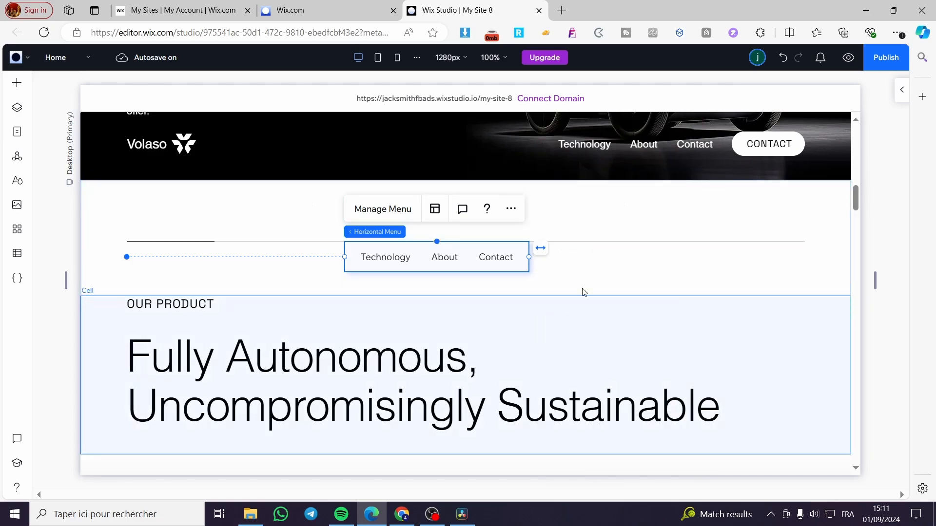
{"action": "left_click", "coordinate": [604, 262]}
{"action": "left_click", "coordinate": [441, 259]}
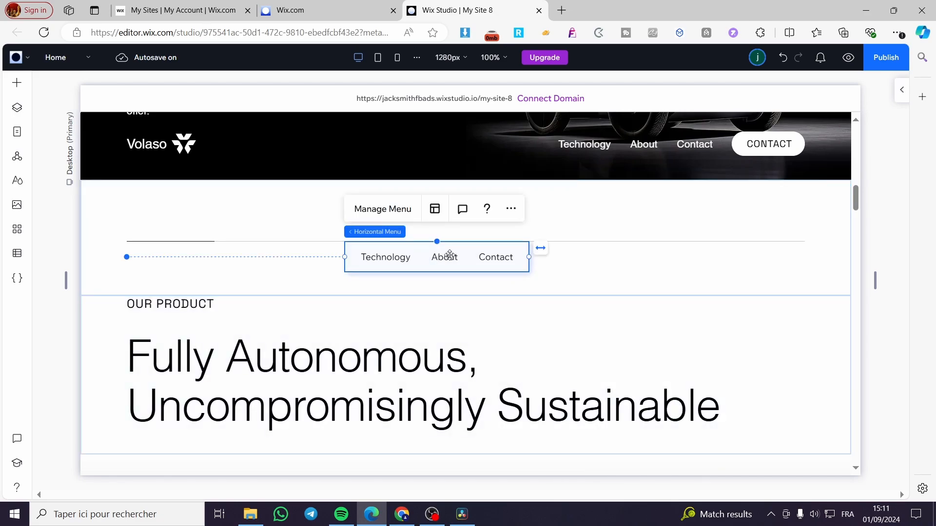
Preview the site and test the horizontal menu's About dropdown, including following its "About us" subitem.
{"action": "left_click", "coordinate": [886, 59]}
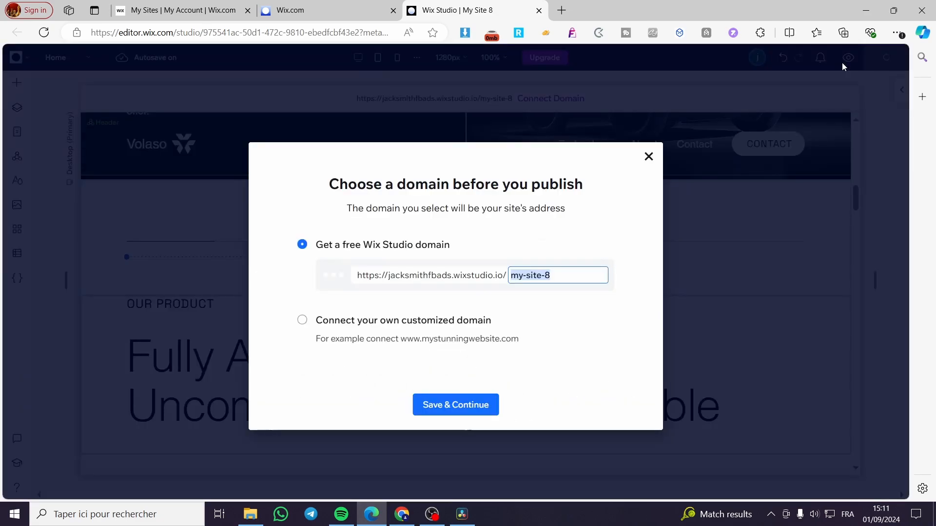
{"action": "left_click", "coordinate": [648, 156]}
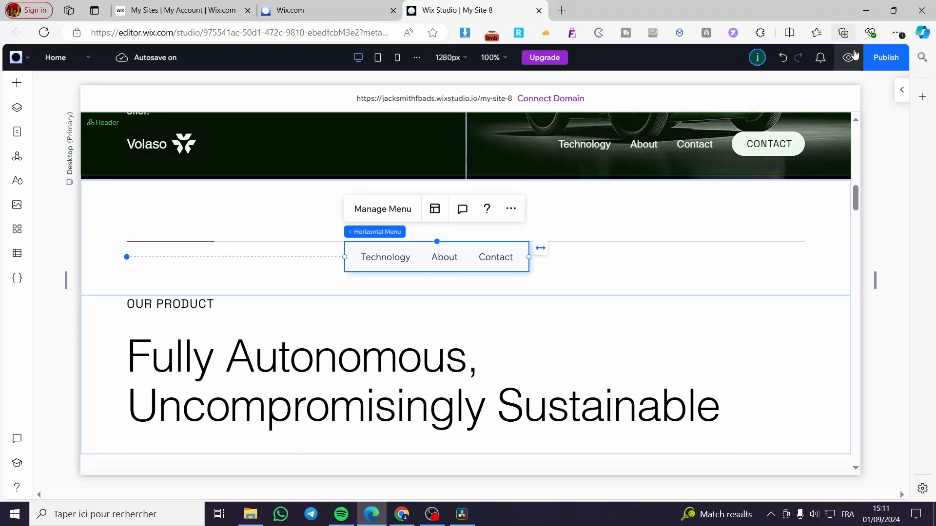
{"action": "left_click", "coordinate": [854, 56]}
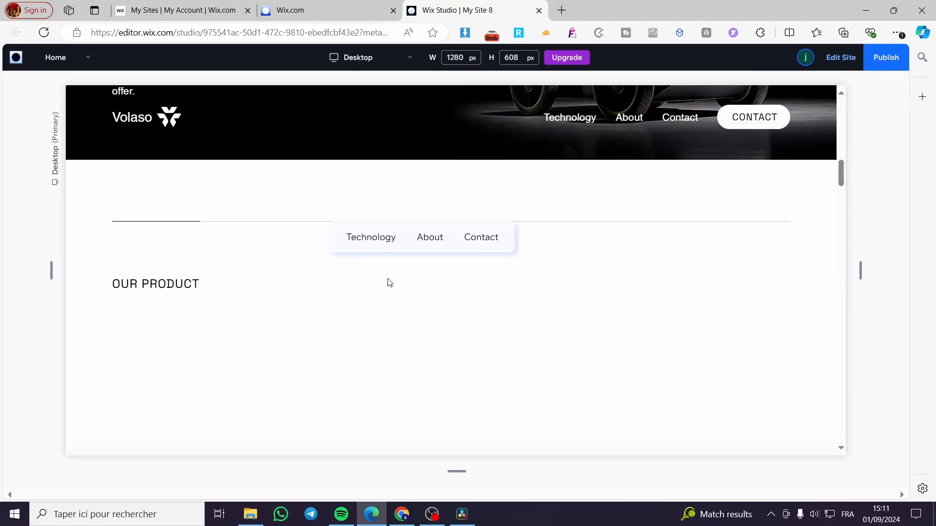
{"action": "scroll", "coordinate": [468, 365], "scroll_direction": "down", "scroll_amount": 5}
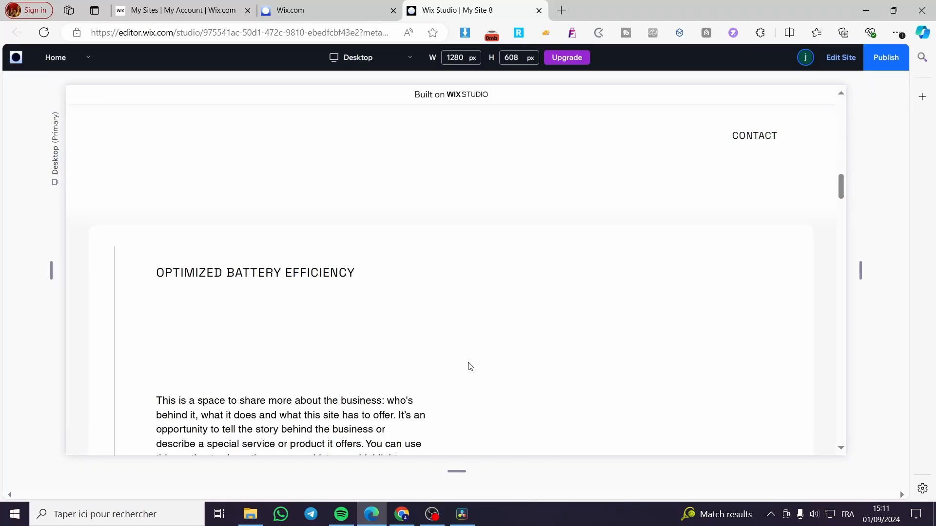
{"action": "scroll", "coordinate": [477, 355], "scroll_direction": "up", "scroll_amount": 8}
{"action": "mouse_move", "coordinate": [435, 202]}
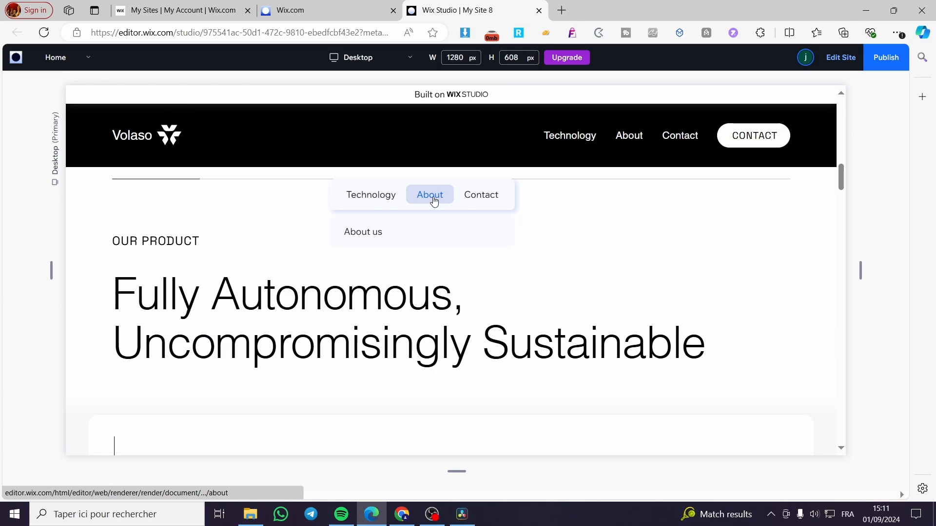
{"action": "left_click", "coordinate": [386, 239]}
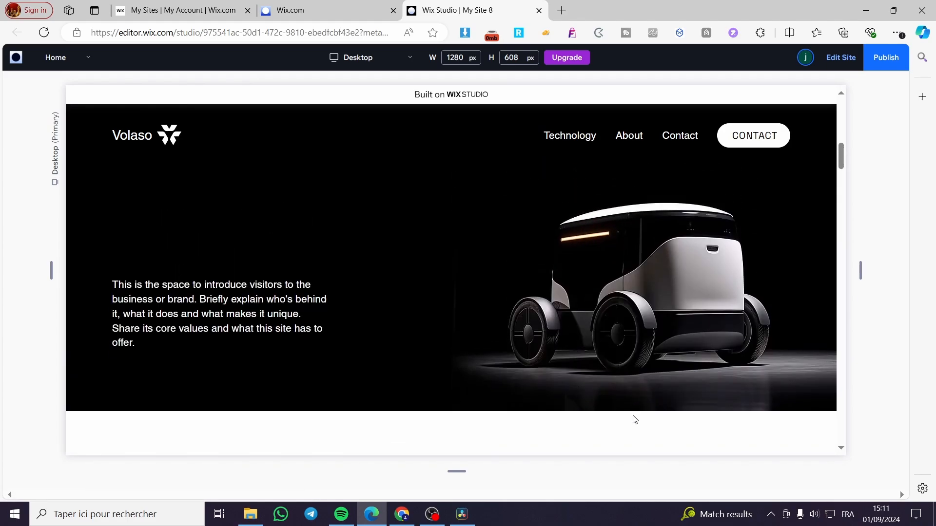
{"action": "scroll", "coordinate": [635, 419], "scroll_direction": "down", "scroll_amount": 5}
{"action": "mouse_move", "coordinate": [433, 201]}
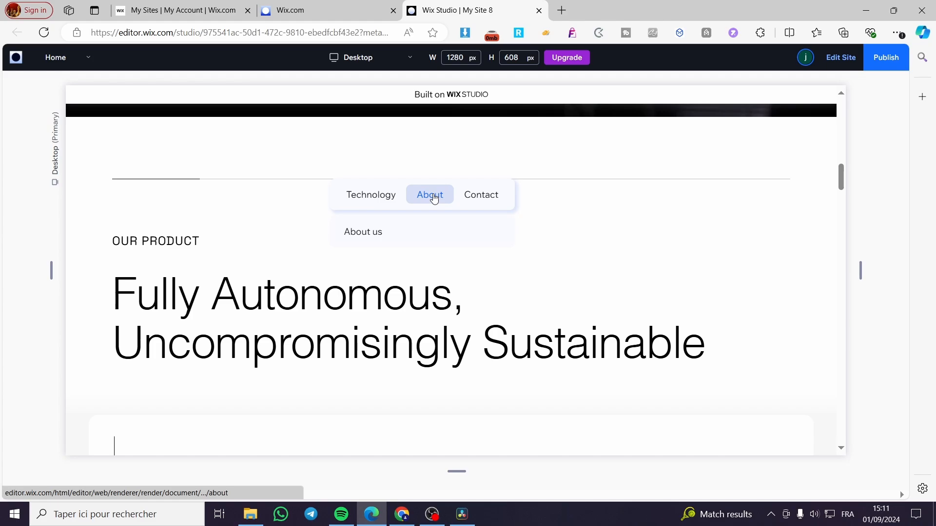